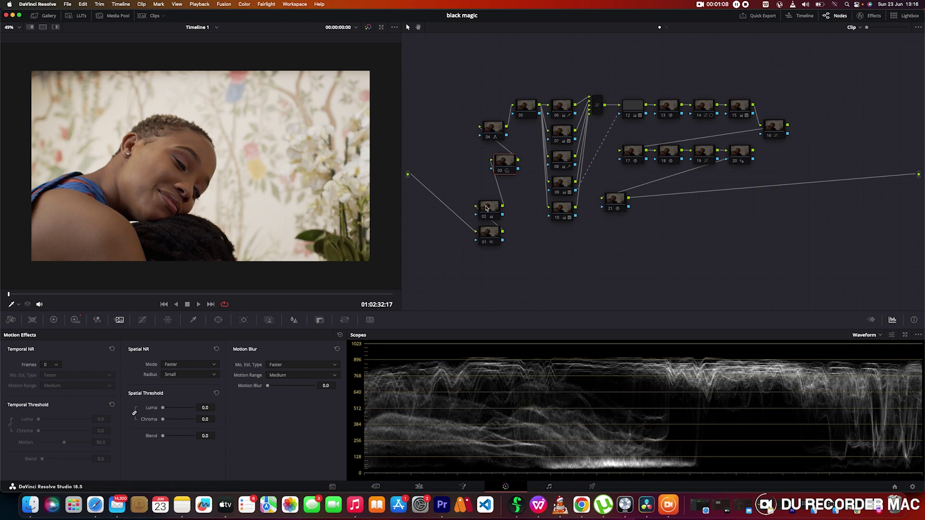
# Step: Move node 02 up beside node 03 and show its primary wheels (temperature -430, saturation 50, offset 25)
pyautogui.click(487, 235)
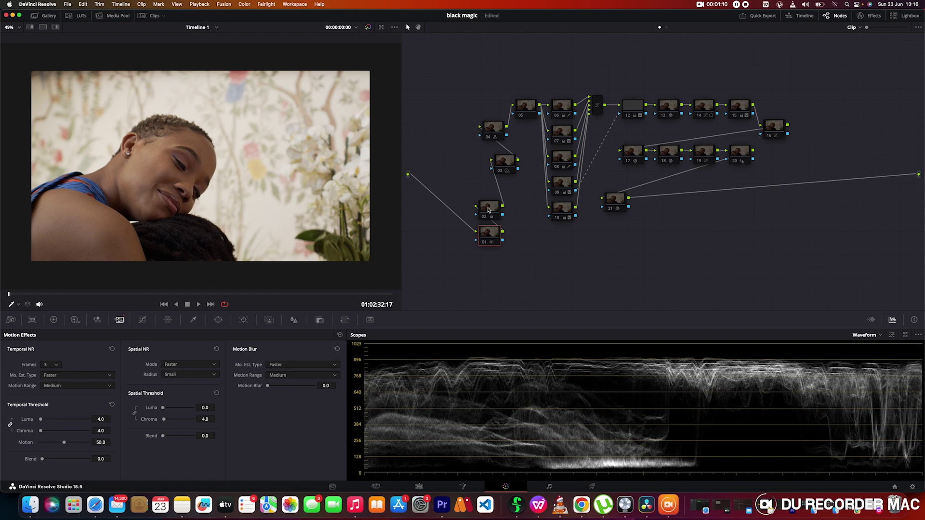
pyautogui.click(489, 210)
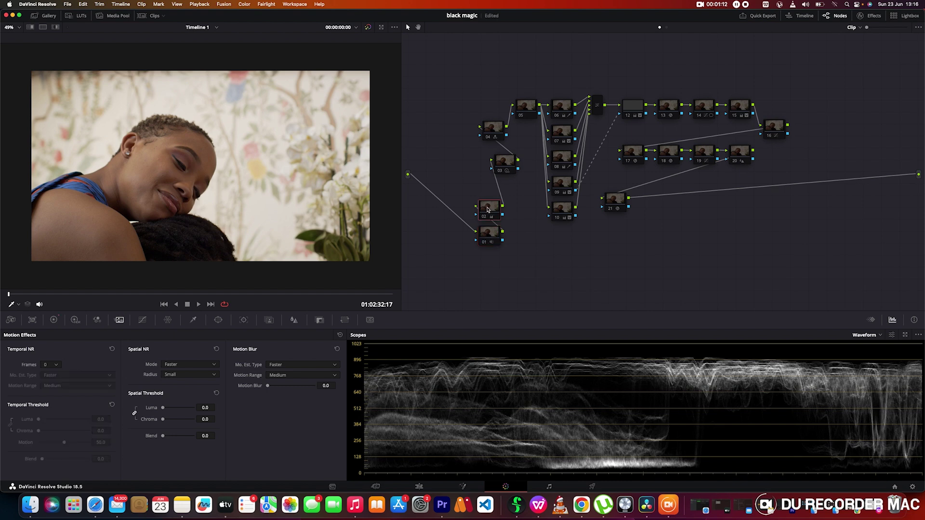
pyautogui.moveTo(488, 207); pyautogui.dragTo(443, 152)
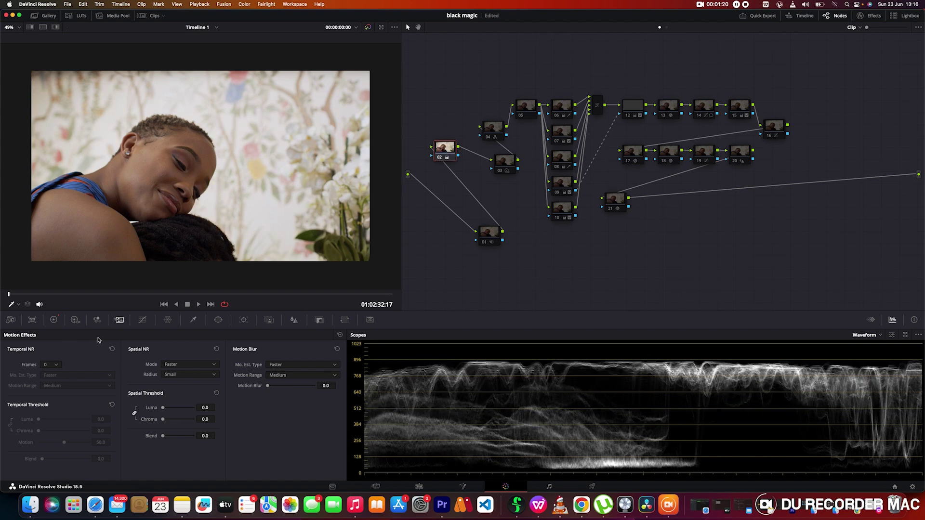
pyautogui.click(50, 321)
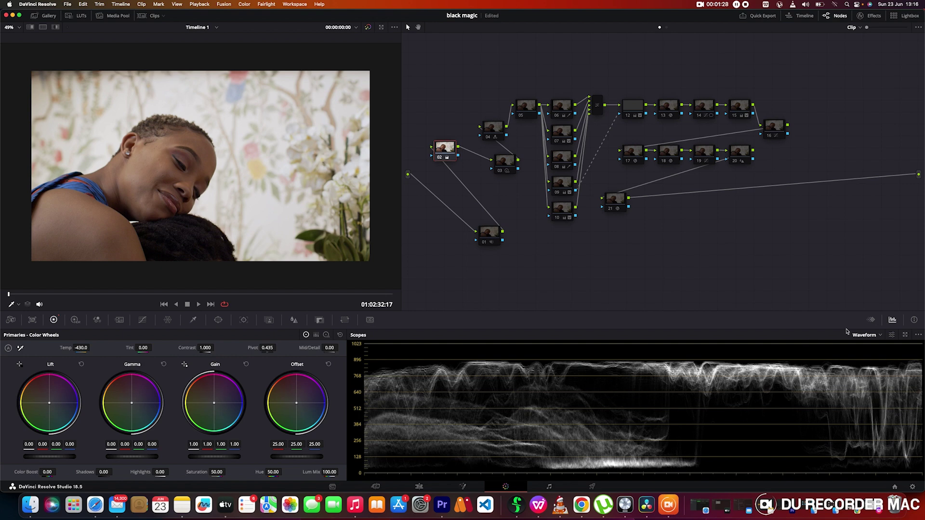
# Step: Switch the scopes from Vectorscope to RGB Parade and move node 03 left beside node 02
pyautogui.click(865, 335)
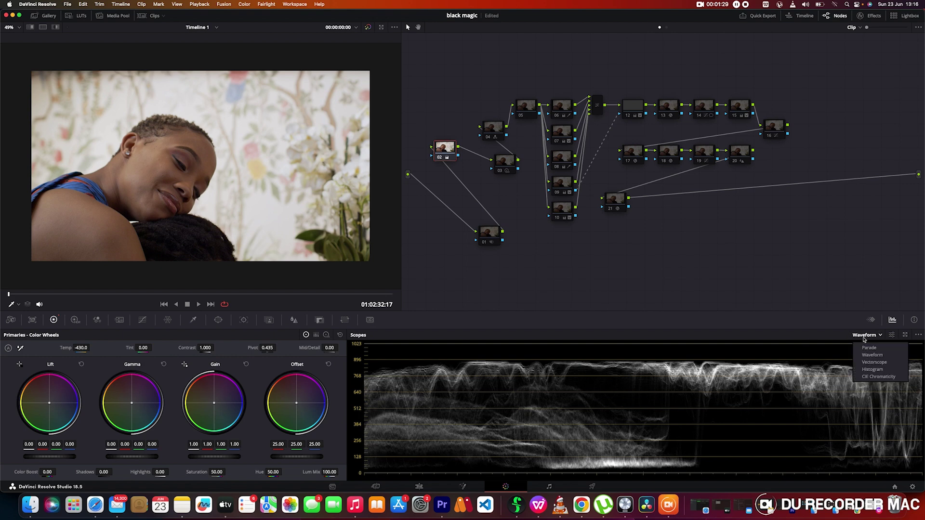
pyautogui.click(874, 362)
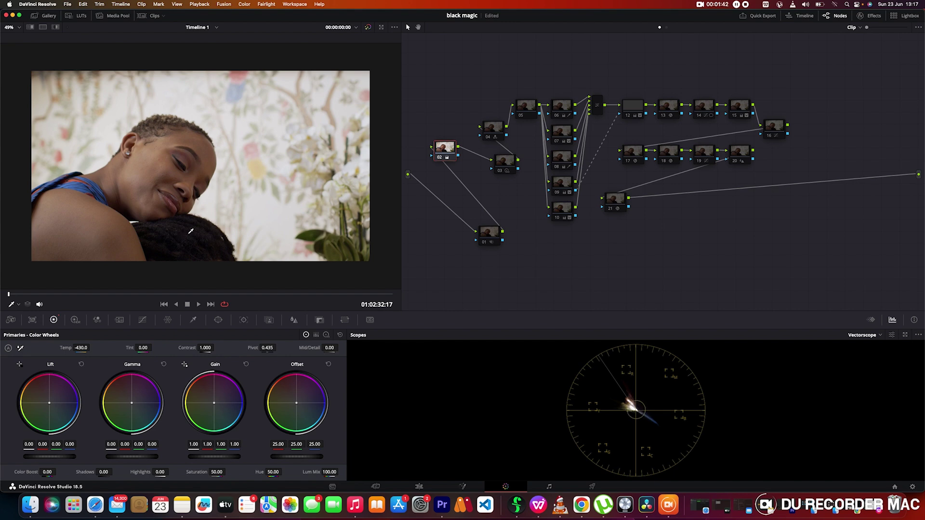
pyautogui.click(861, 335)
pyautogui.click(862, 351)
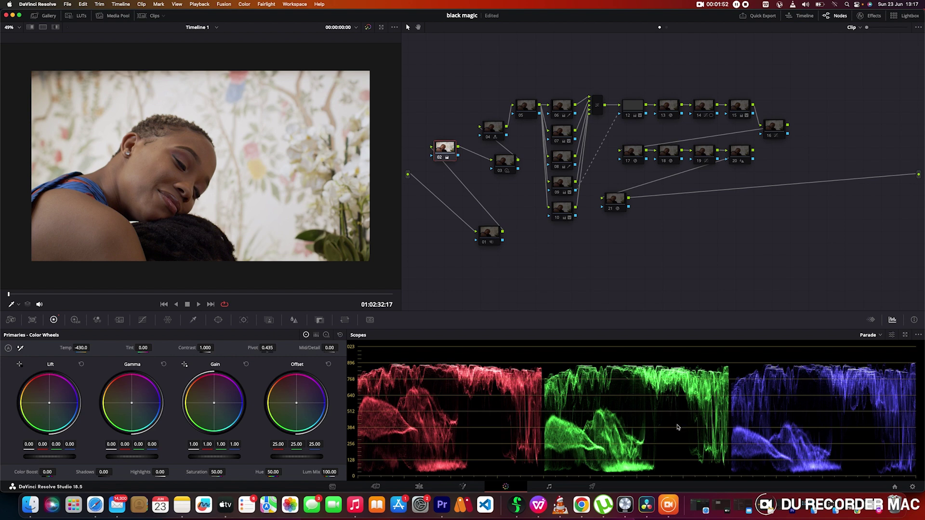
pyautogui.moveTo(509, 160); pyautogui.dragTo(480, 159)
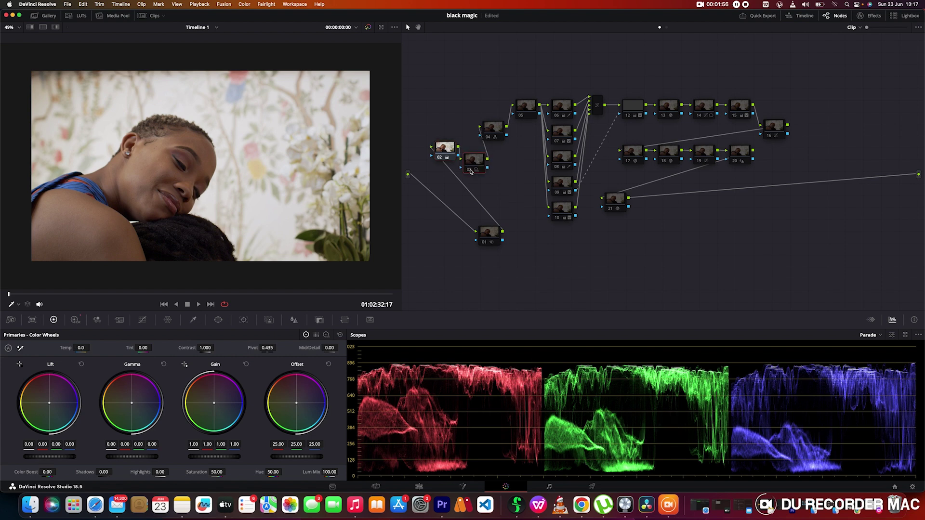
# Step: Enable node 03 to darken the image and show its HDR wheels (Light exposure -0.42)
pyautogui.click(470, 170)
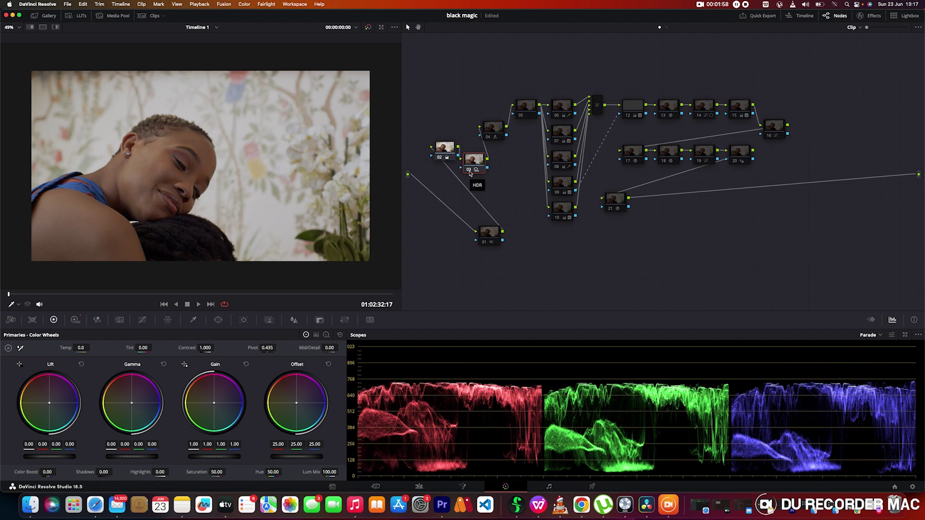
pyautogui.click(79, 323)
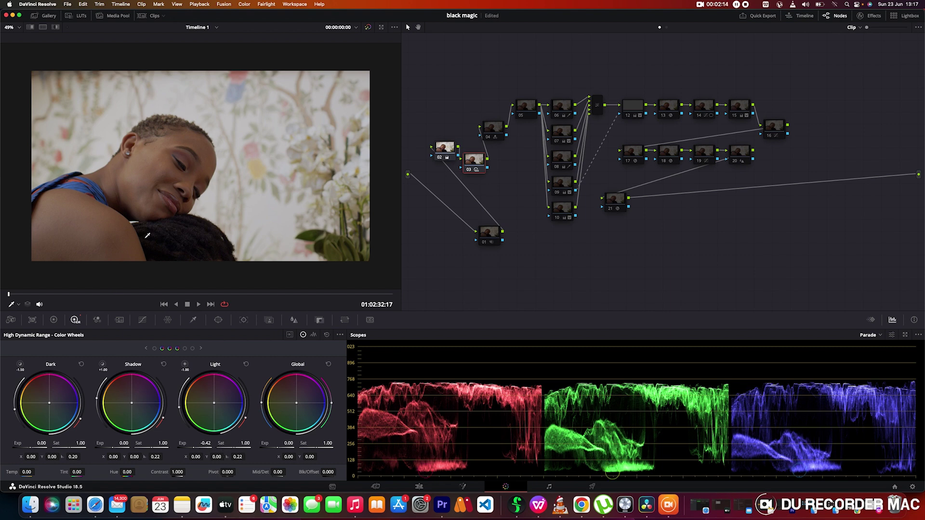
# Step: Show node 04's RGB Mixer, with red, green and blue outputs at 2.00 and Preserve Luminance on
pyautogui.click(491, 138)
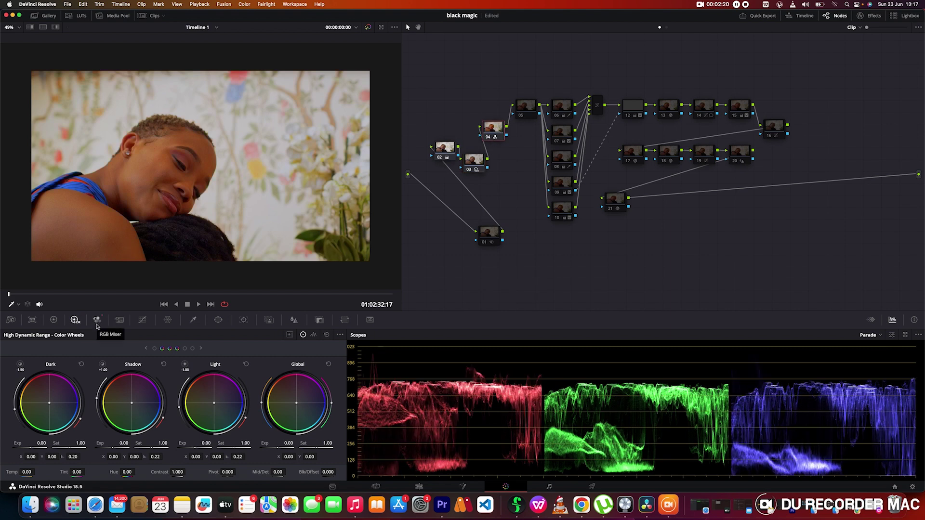
pyautogui.click(96, 323)
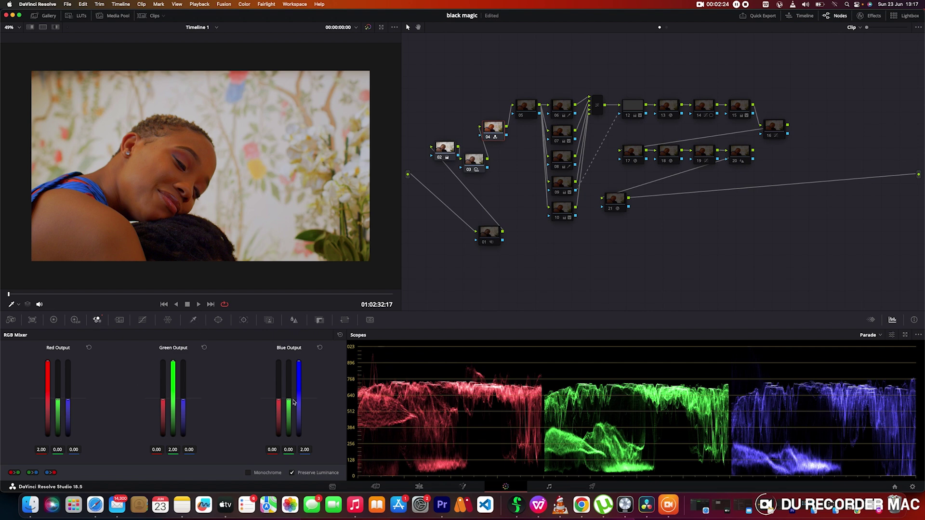
pyautogui.scroll(-5, 214, 209)
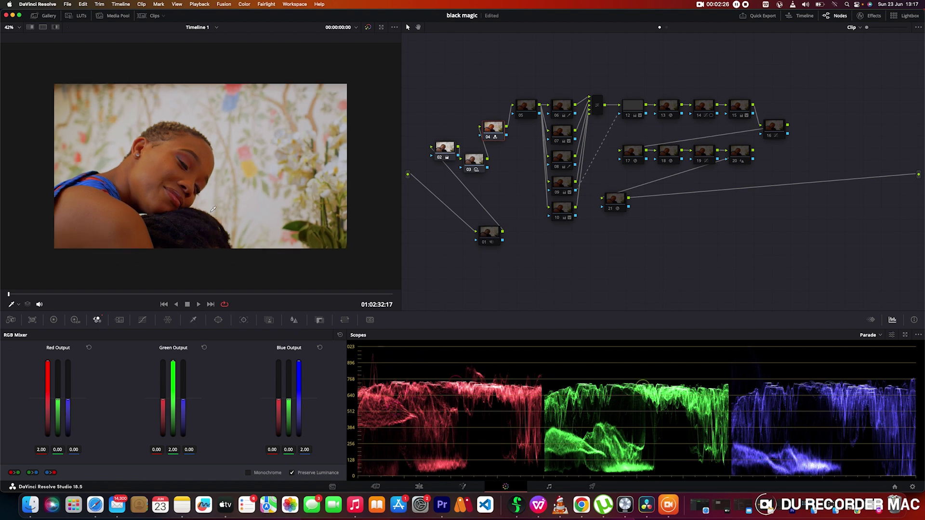
pyautogui.scroll(3, 213, 209)
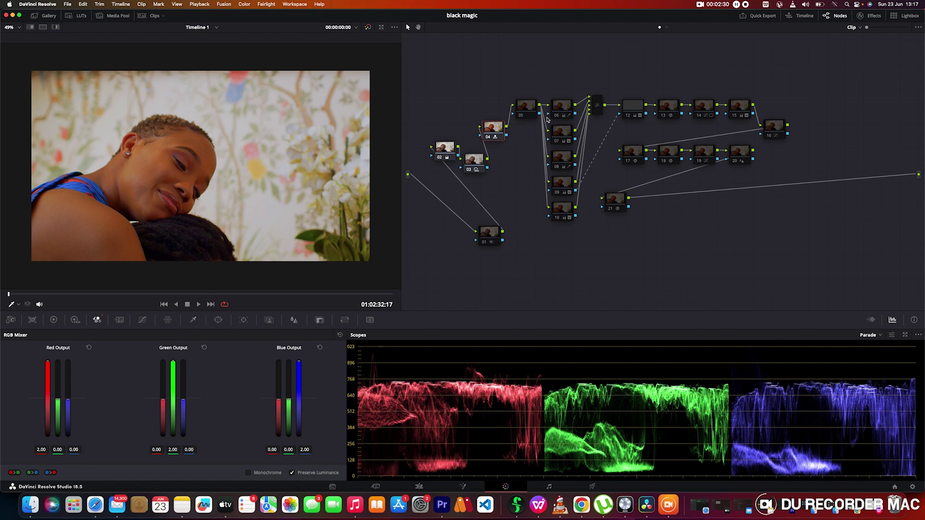
# Step: Select node 10 and toggle it off and back on with Ctrl+D to compare the grade
pyautogui.click(522, 116)
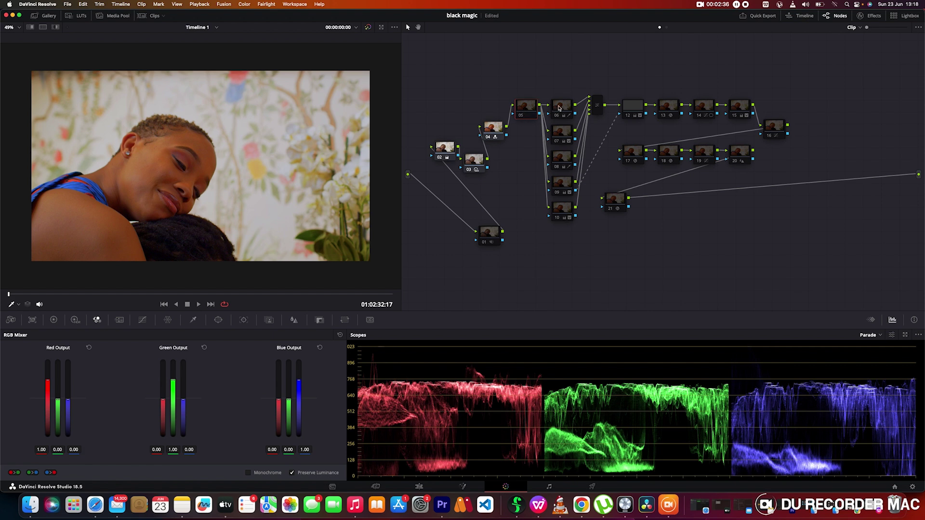
pyautogui.click(562, 219)
pyautogui.hotkey('ctrl', 'd')
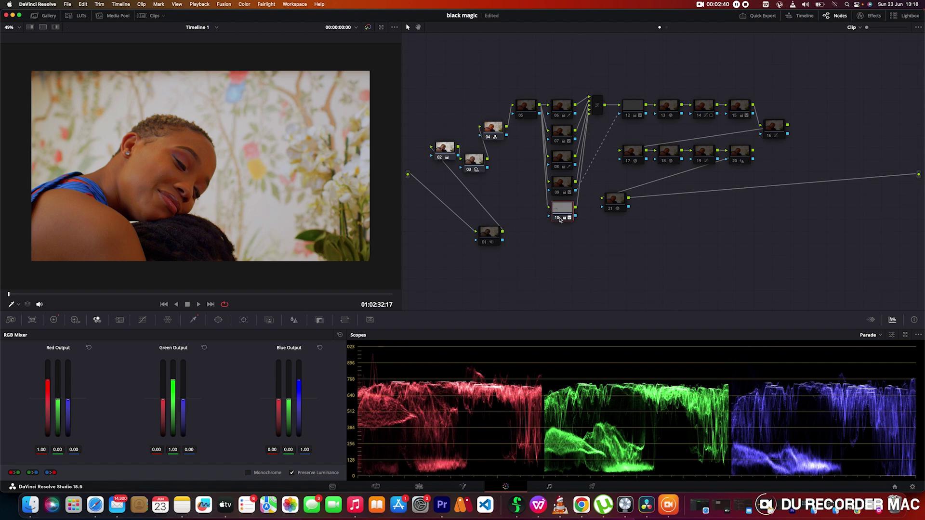
pyautogui.hotkey('ctrl', 'd')
# Step: Select node 09 and review its HSL qualifier and primary colour wheels
pyautogui.click(558, 192)
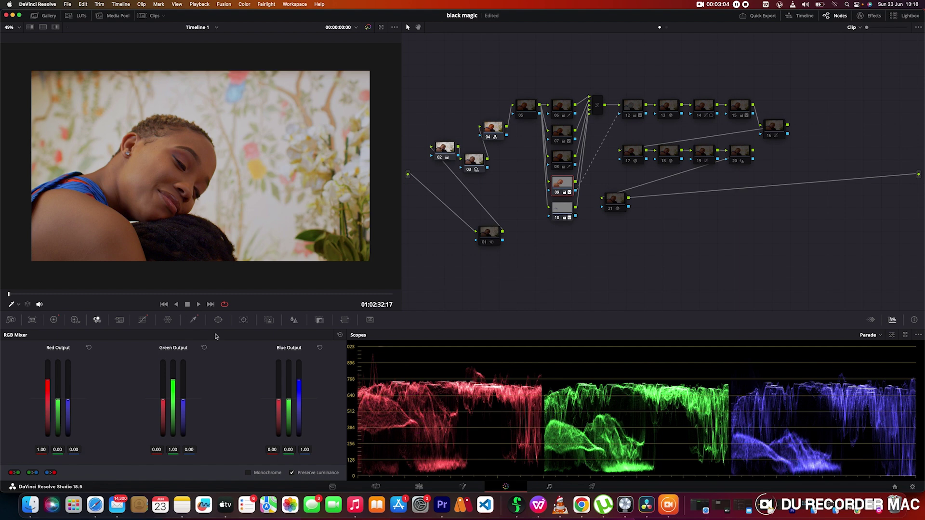
pyautogui.click(194, 321)
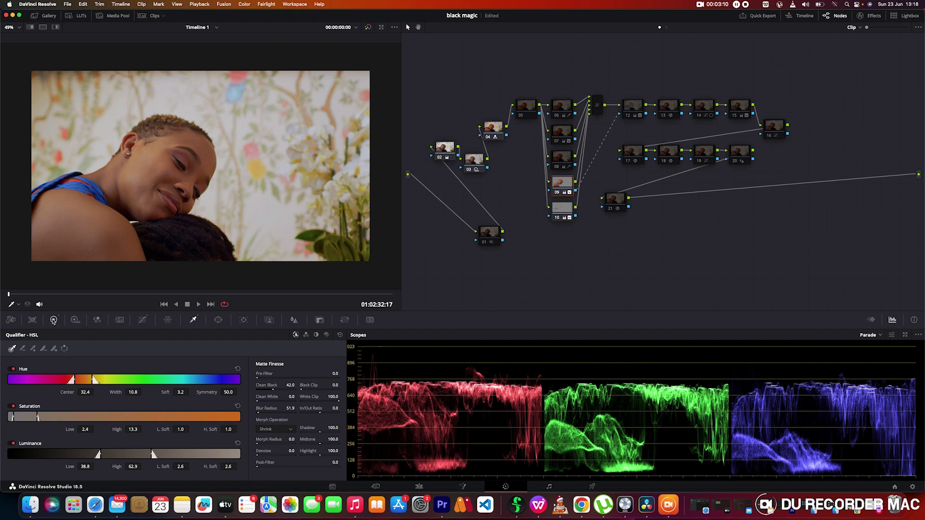
pyautogui.click(54, 321)
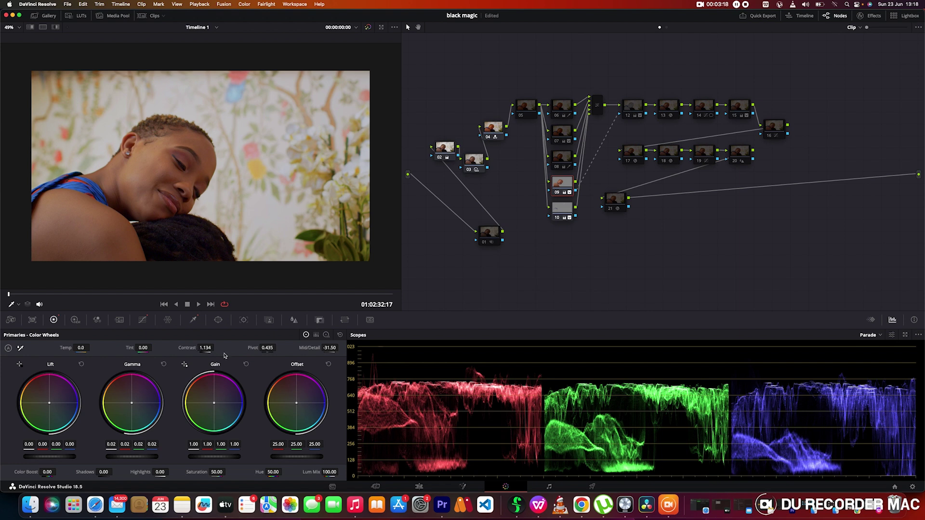
# Step: Inspect node 09's Hue vs Hue and Hue vs Sat curves, then show the primary wheels (contrast 1.134)
pyautogui.click(143, 320)
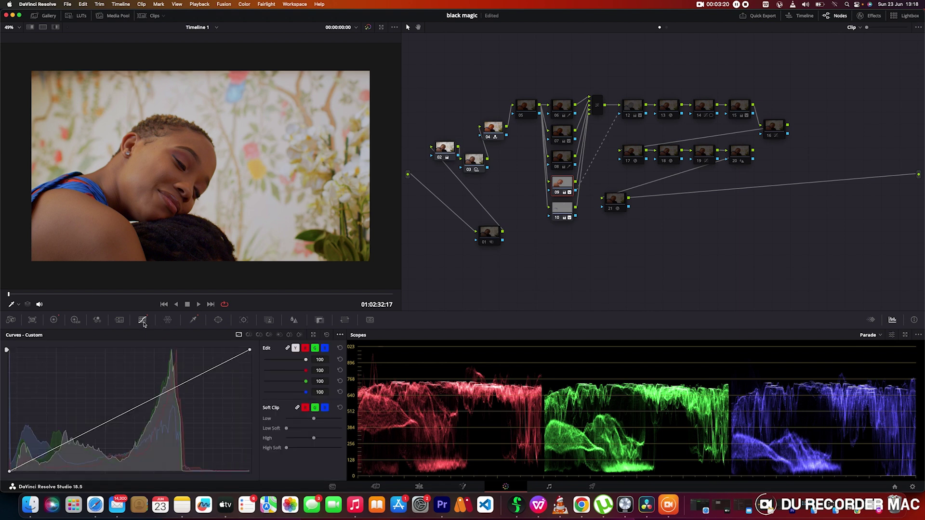
pyautogui.click(248, 334)
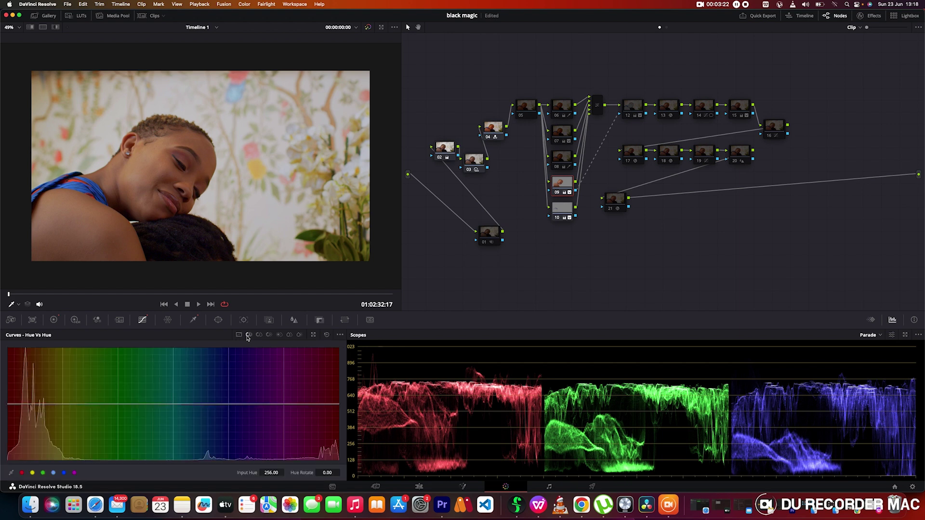
pyautogui.click(259, 336)
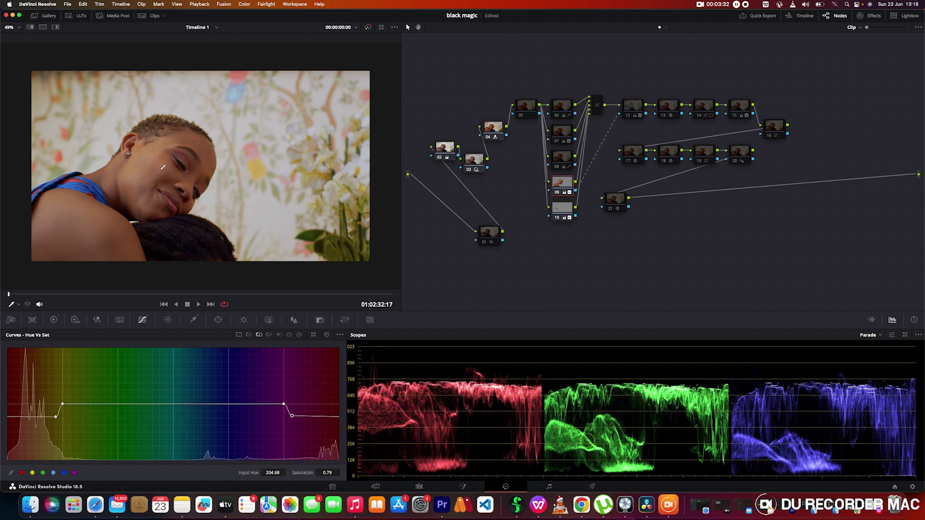
pyautogui.click(55, 320)
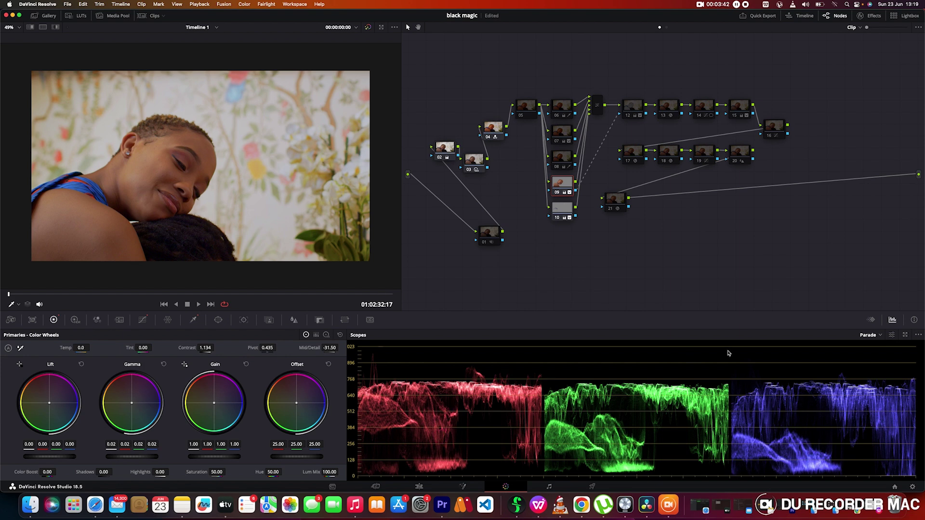
# Step: Change the scope display from RGB Parade to Vectorscope
pyautogui.click(870, 334)
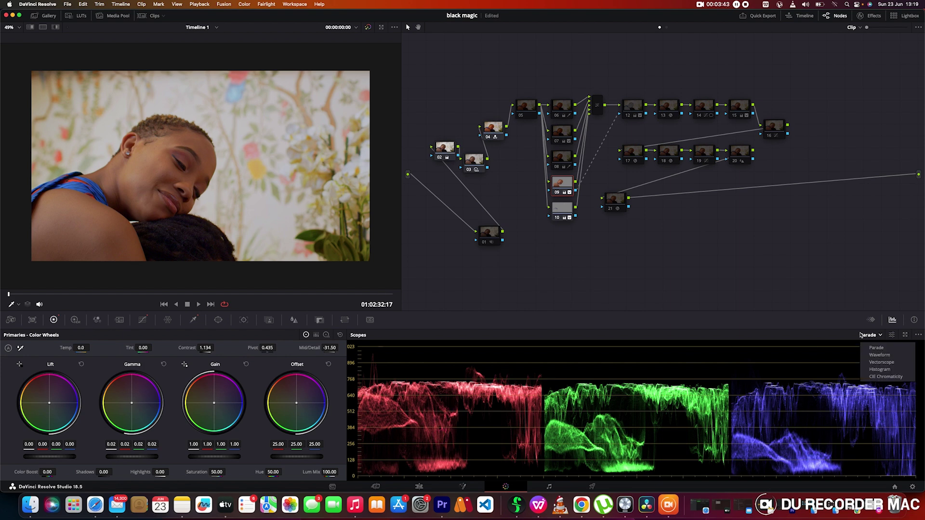
pyautogui.click(881, 362)
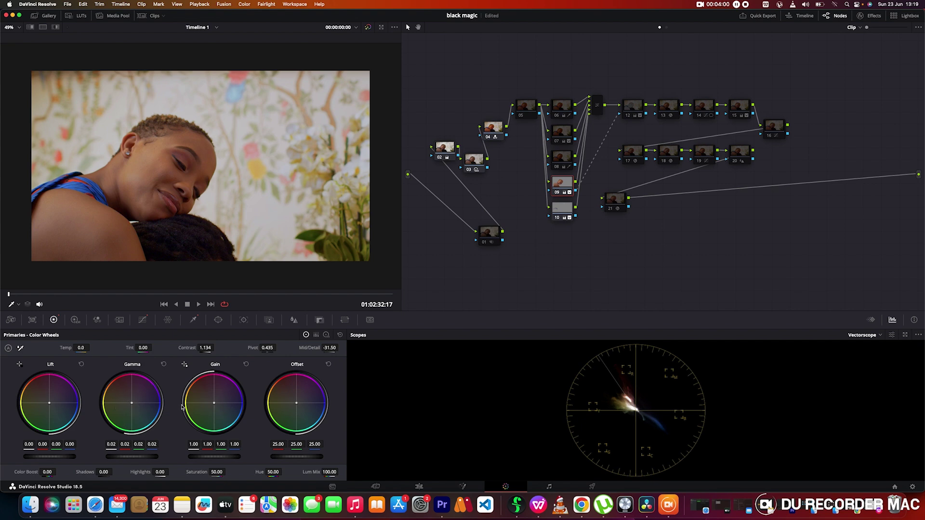
# Step: Add a circular power window and move and shrink it over the woman's cheek
pyautogui.click(220, 320)
pyautogui.click(16, 387)
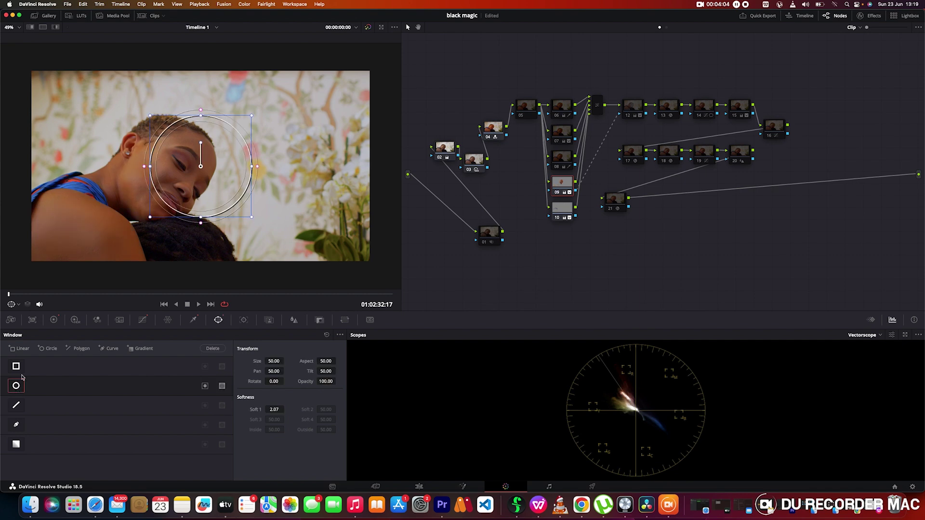
pyautogui.moveTo(190, 183); pyautogui.dragTo(123, 180)
pyautogui.moveTo(201, 214); pyautogui.dragTo(167, 181)
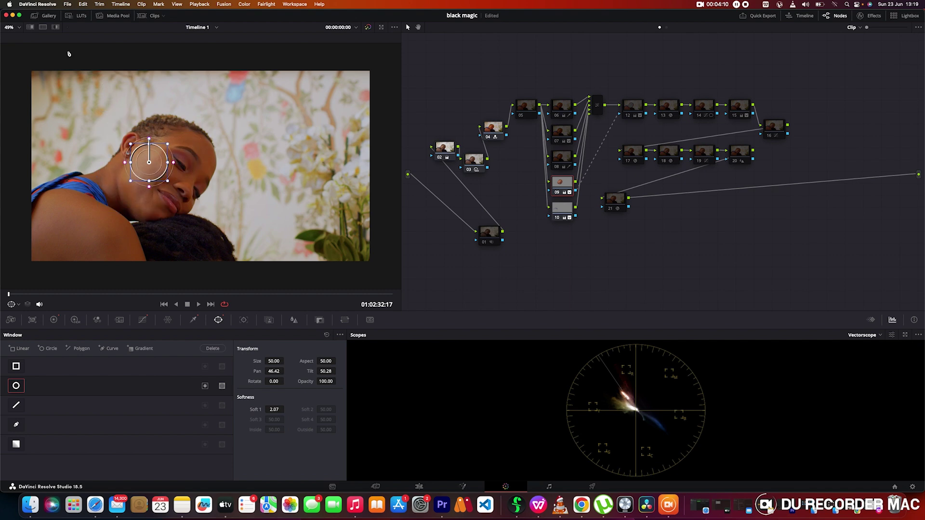
# Step: Preview the window's matte with Highlight on and off, then disable the circle window
pyautogui.click(54, 27)
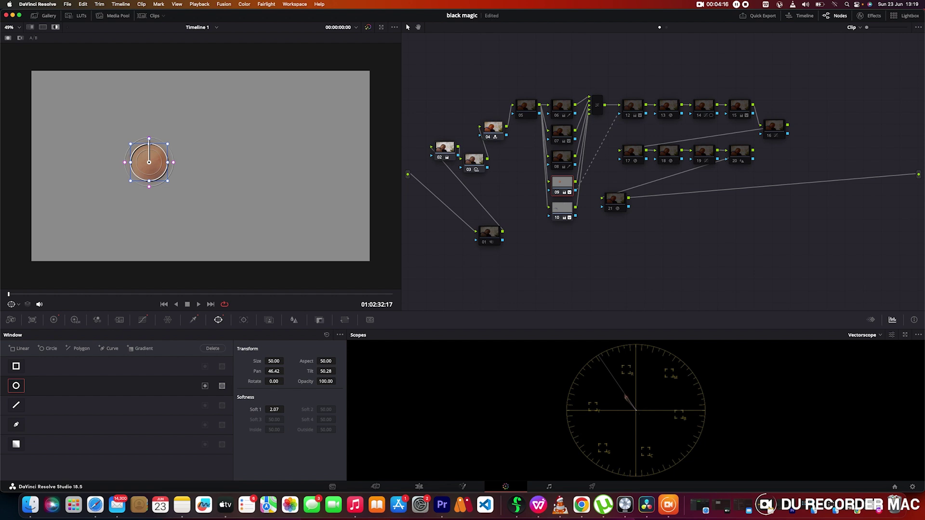
pyautogui.click(55, 28)
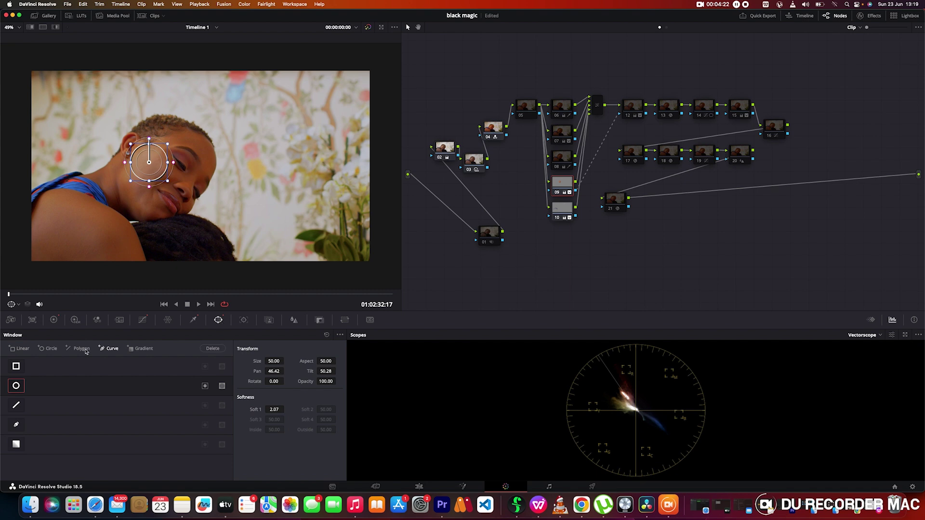
pyautogui.click(15, 386)
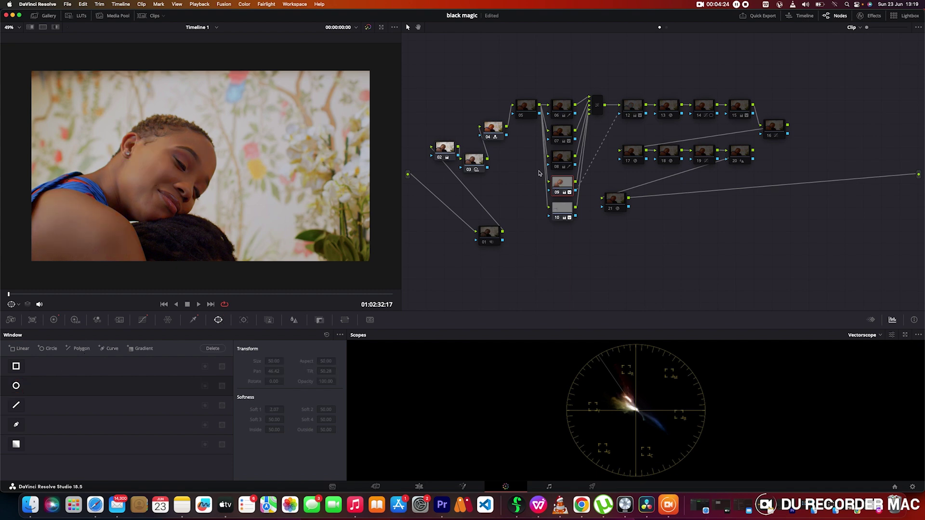
# Step: Select node 08, review its HSL qualifier, and lower the colour-wheel hue toward red
pyautogui.click(561, 160)
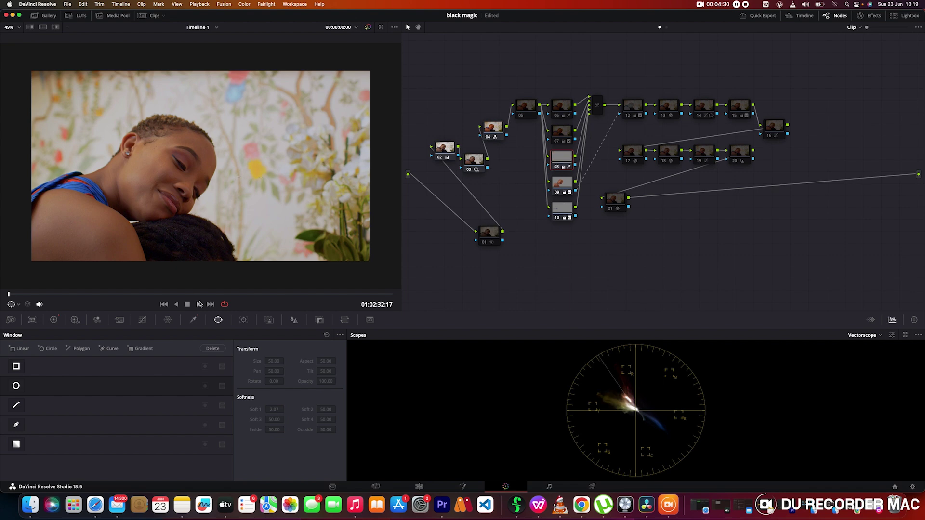
pyautogui.click(193, 320)
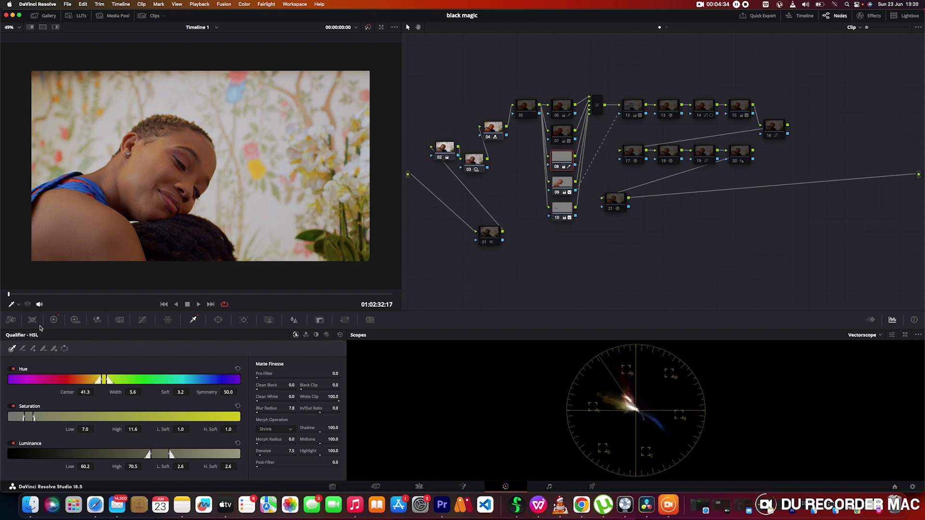
pyautogui.click(53, 320)
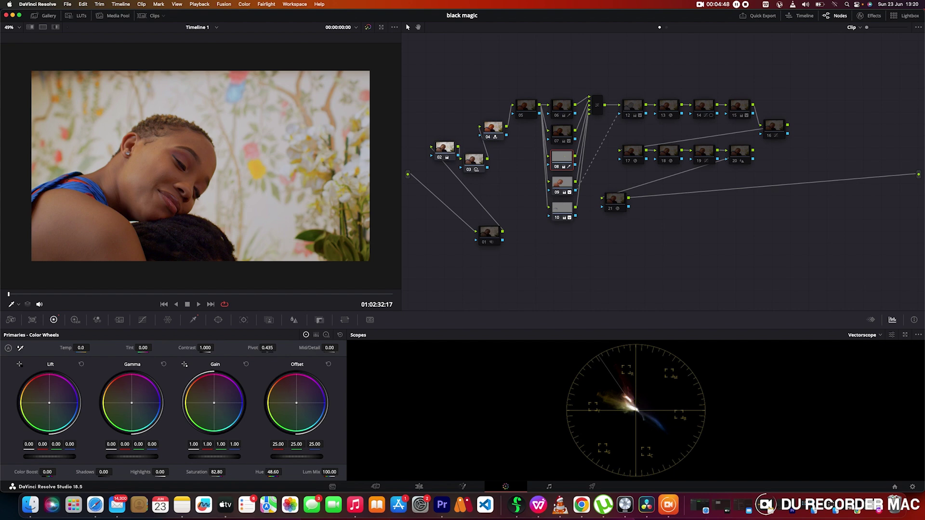
pyautogui.moveTo(284, 472); pyautogui.dragTo(270, 472)
pyautogui.click(560, 141)
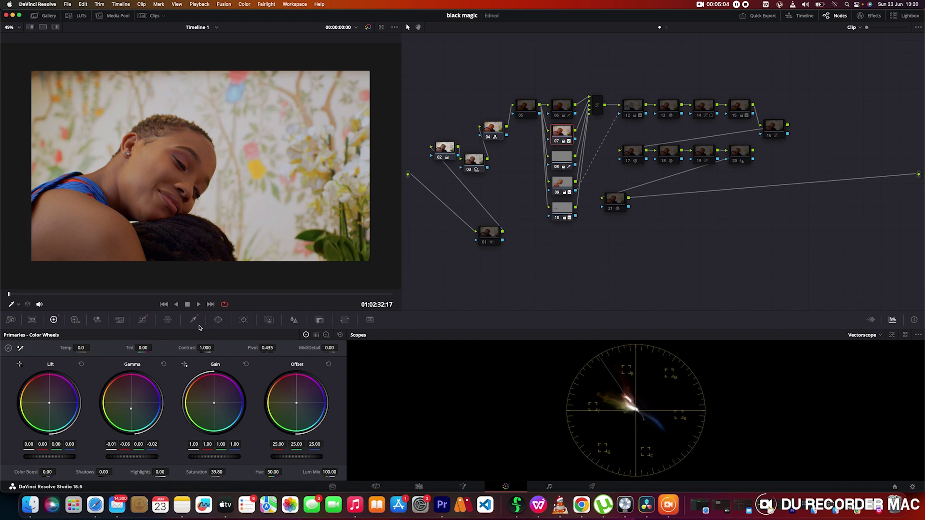
pyautogui.click(193, 320)
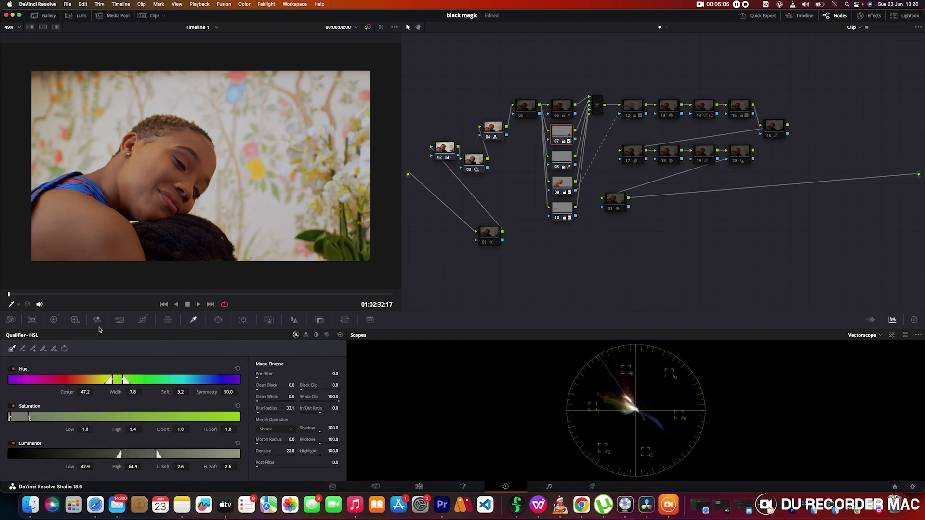
pyautogui.click(54, 320)
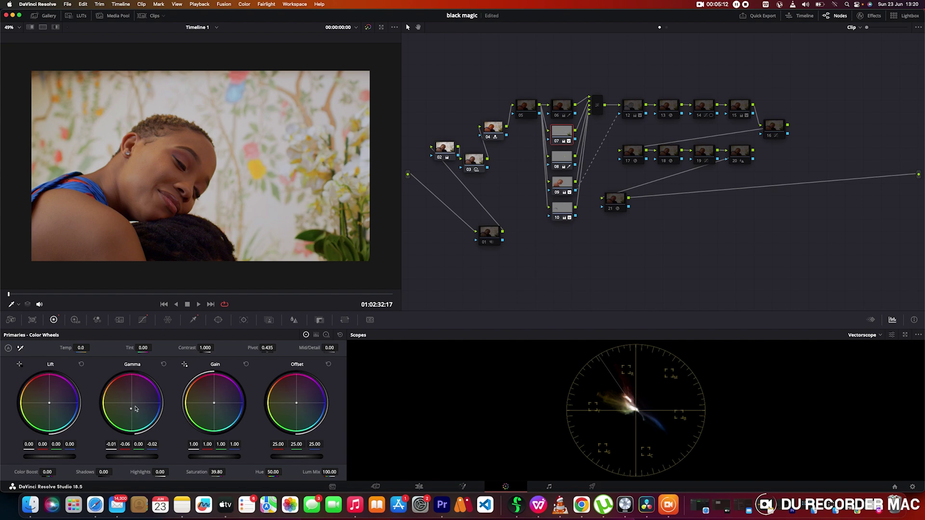
pyautogui.click(164, 365)
pyautogui.press('super+z')
pyautogui.click(142, 320)
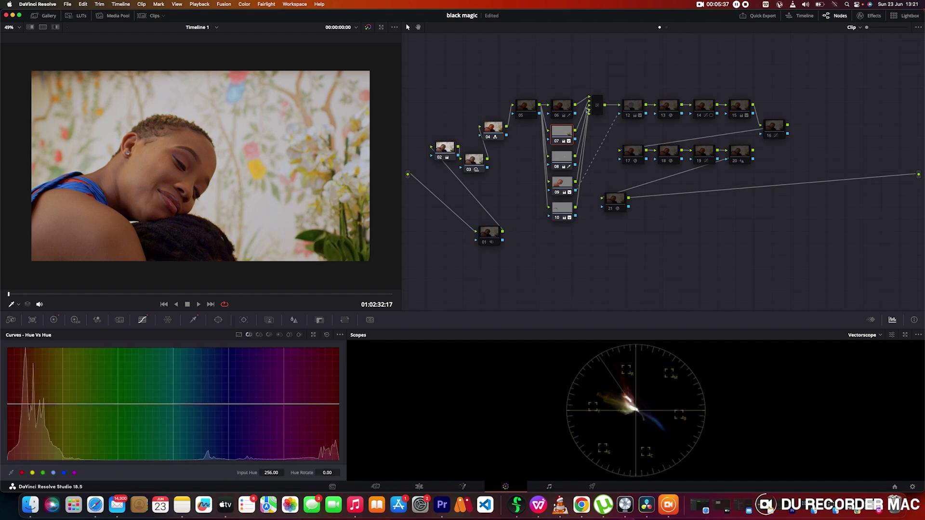
pyautogui.click(560, 113)
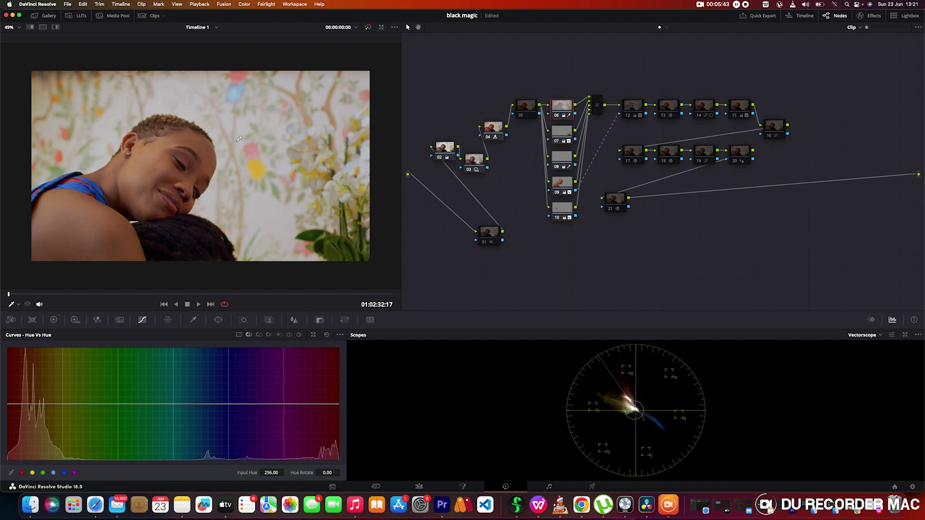
pyautogui.click(193, 320)
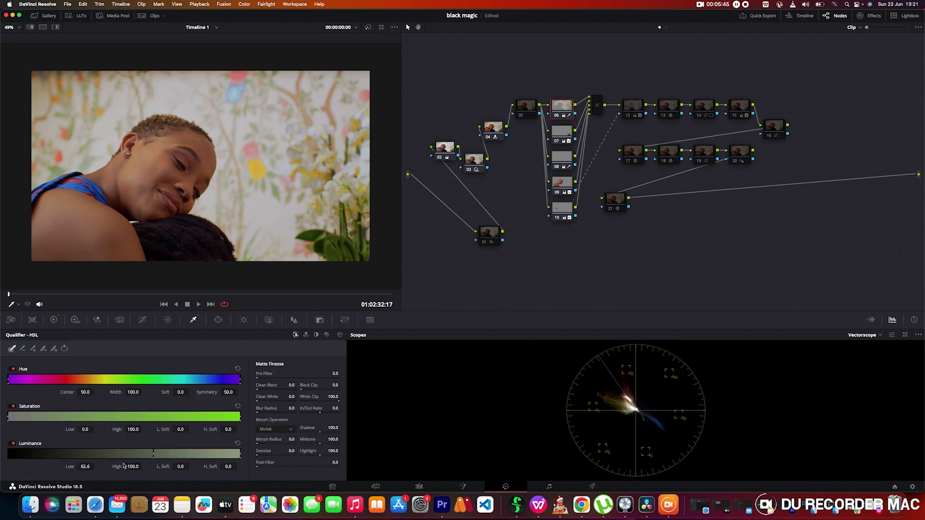
pyautogui.click(55, 27)
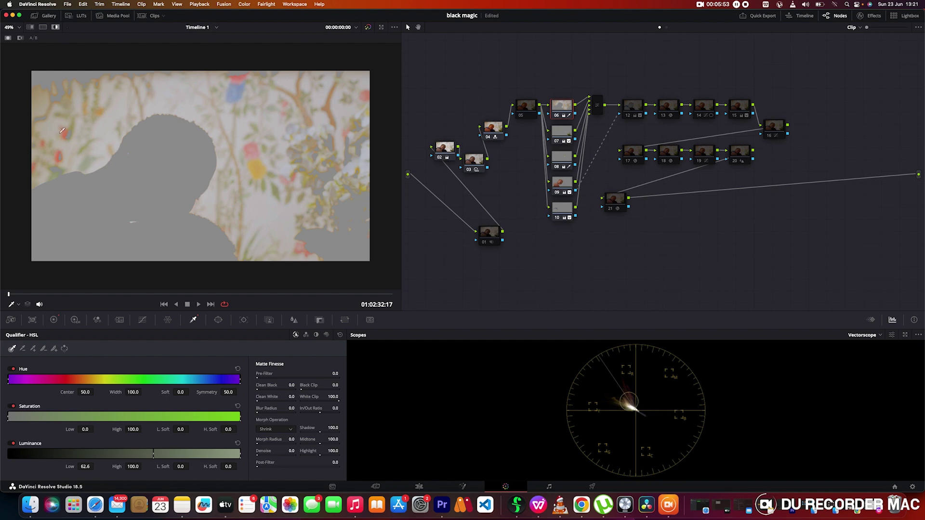
pyautogui.click(52, 320)
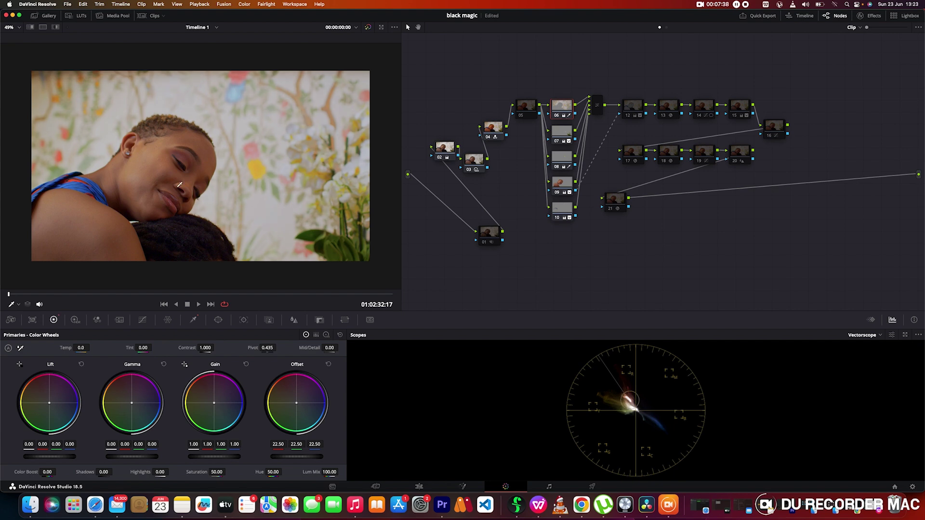
pyautogui.scroll(-1, 241, 96)
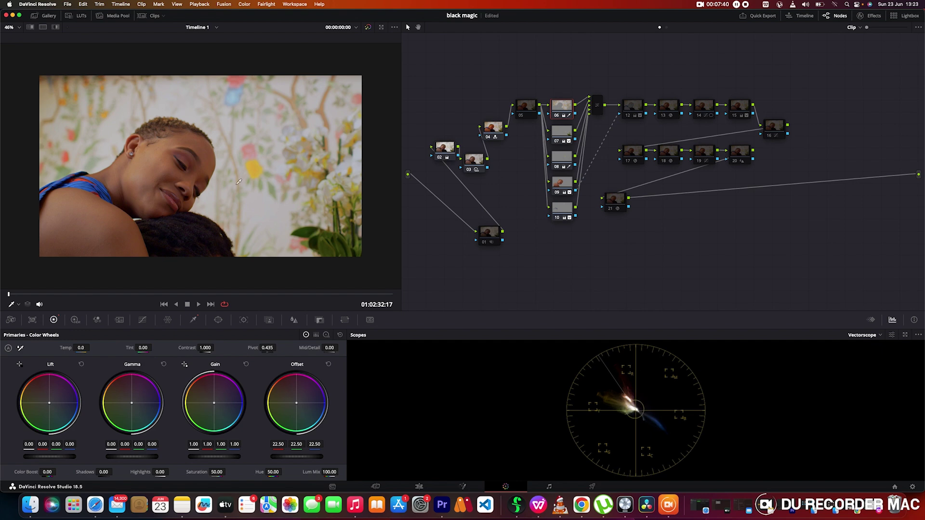
pyautogui.click(638, 107)
pyautogui.click(629, 117)
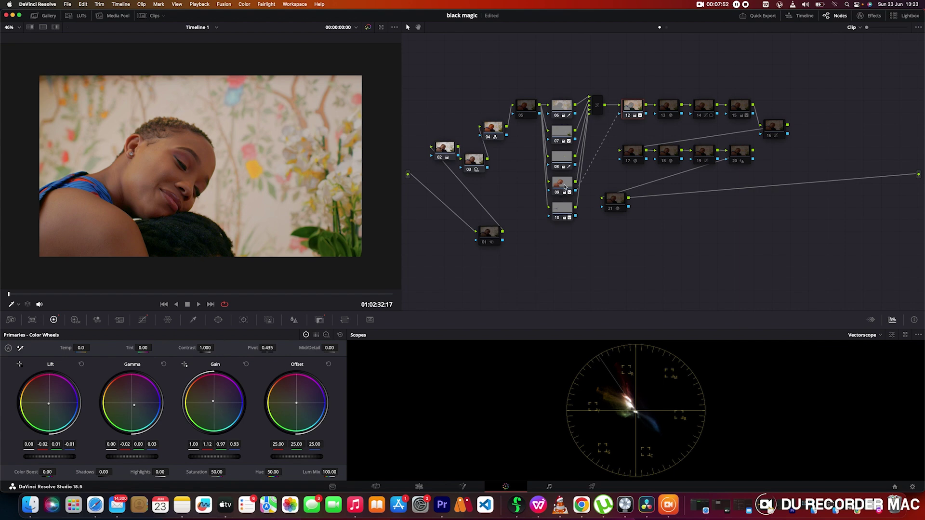
pyautogui.moveTo(565, 186)
pyautogui.moveTo(619, 115); pyautogui.dragTo(617, 130)
pyautogui.moveTo(576, 191); pyautogui.dragTo(619, 116)
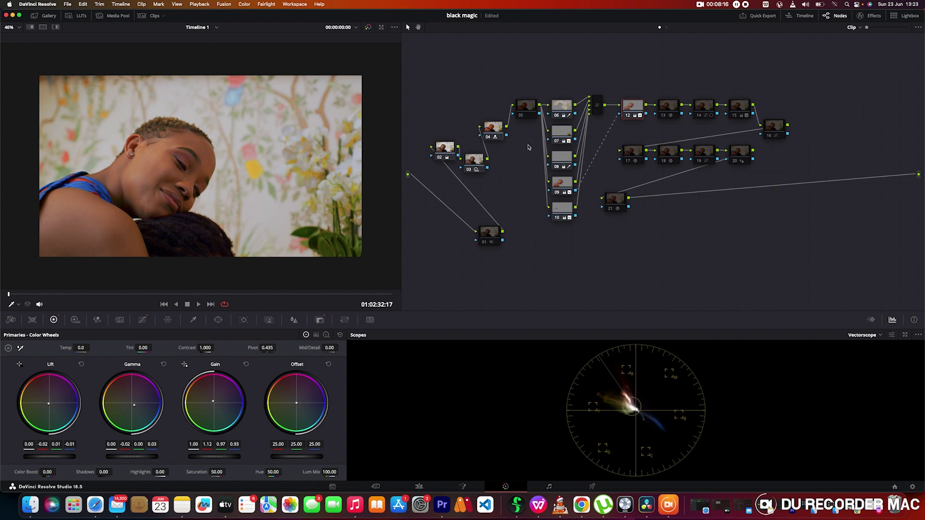
# Step: Show node 12's key settings and invert its key input so the matte covers the background
pyautogui.click(319, 321)
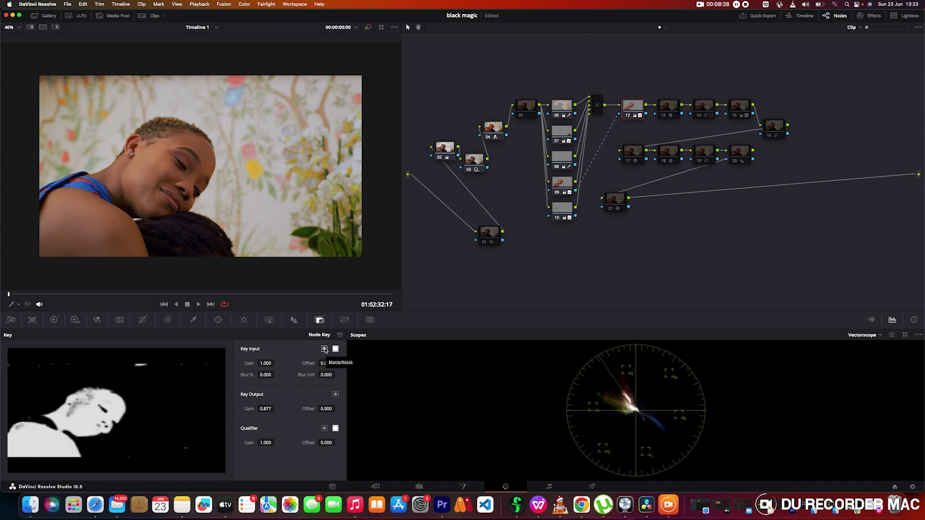
pyautogui.click(324, 349)
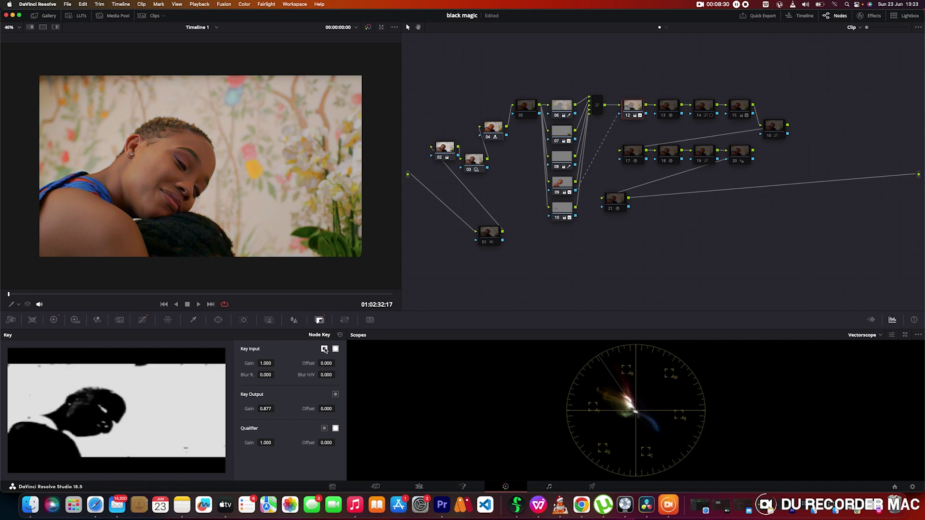
pyautogui.click(325, 349)
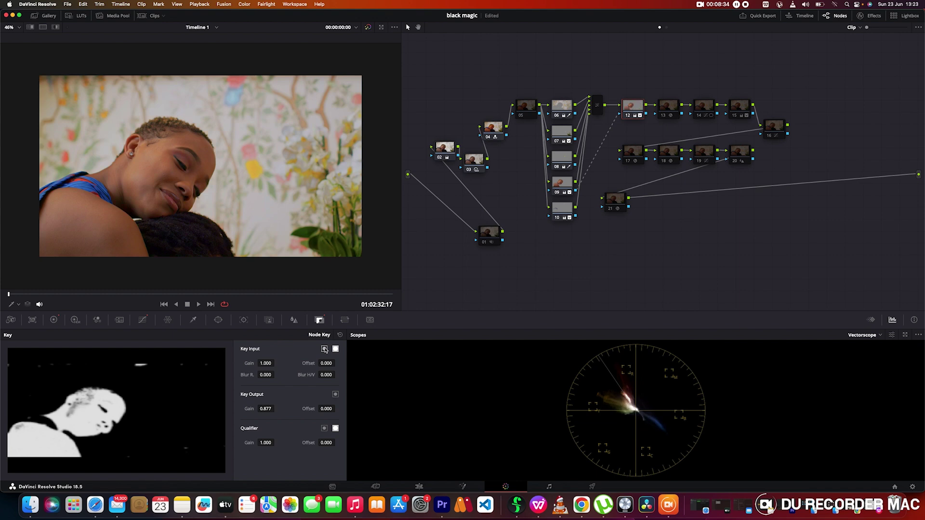
pyautogui.click(325, 349)
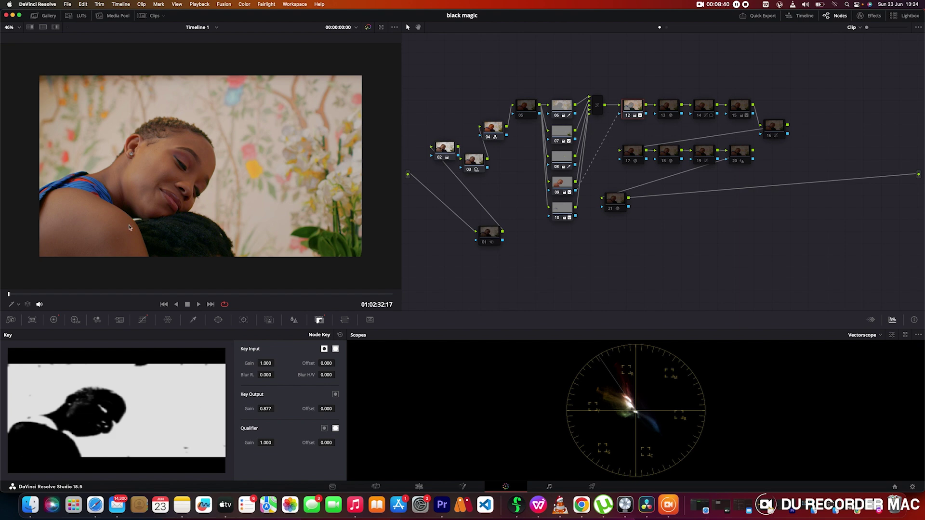
pyautogui.click(671, 110)
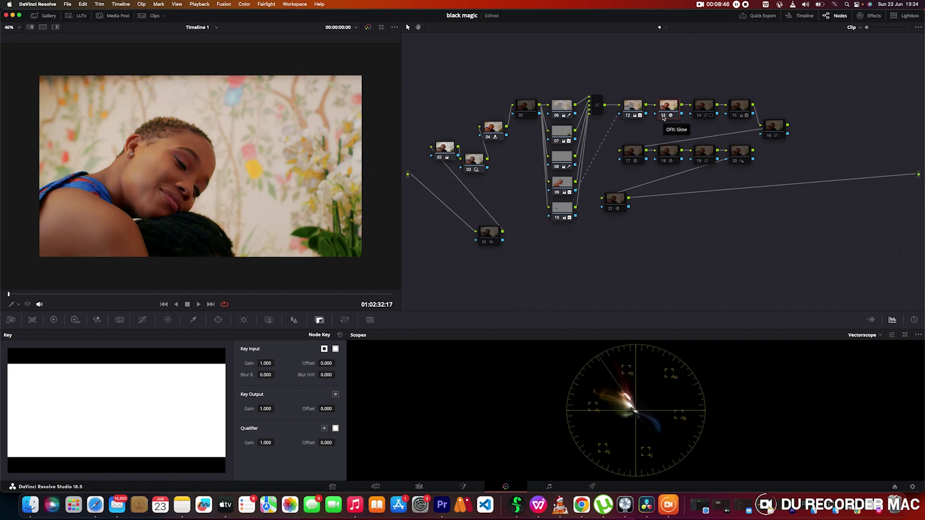
pyautogui.click(865, 16)
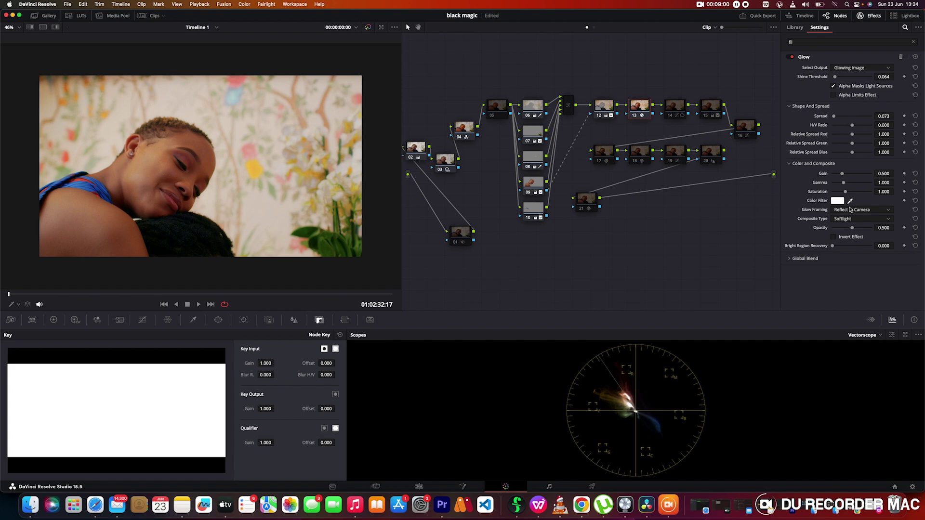
pyautogui.click(790, 261)
pyautogui.click(670, 107)
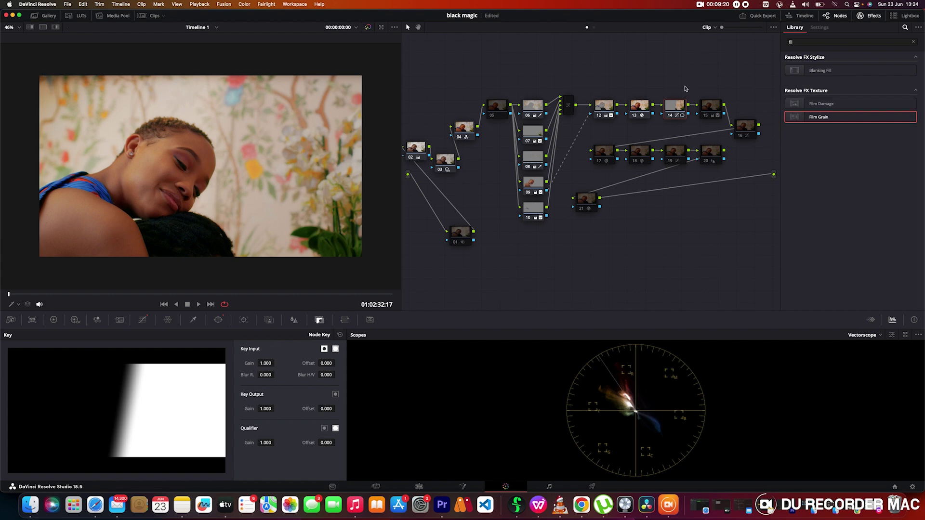
# Step: Show node 14's custom curve with editable splines turned off, then select node 15
pyautogui.click(865, 16)
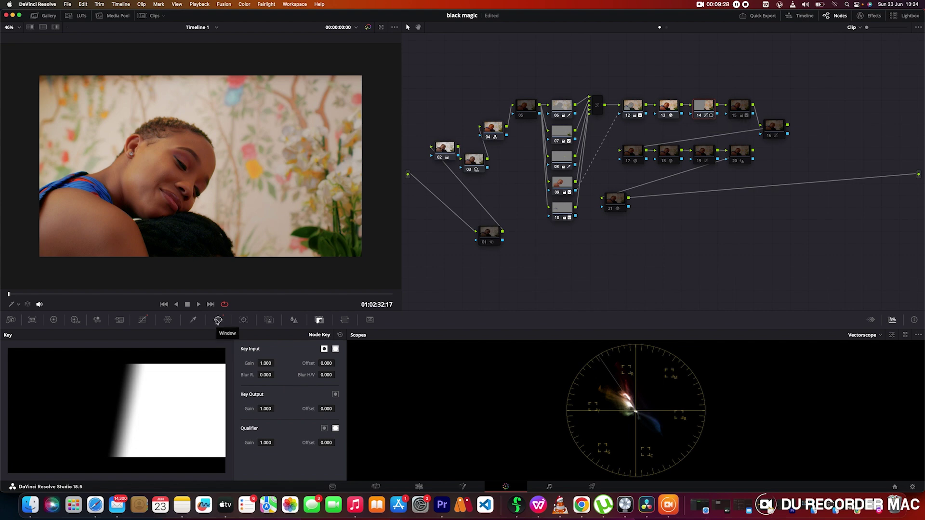
pyautogui.click(218, 321)
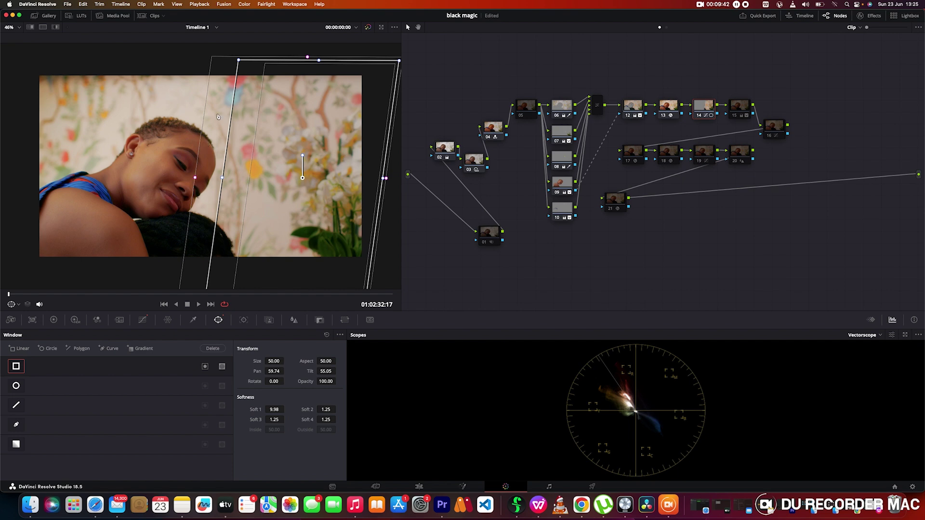
pyautogui.click(146, 321)
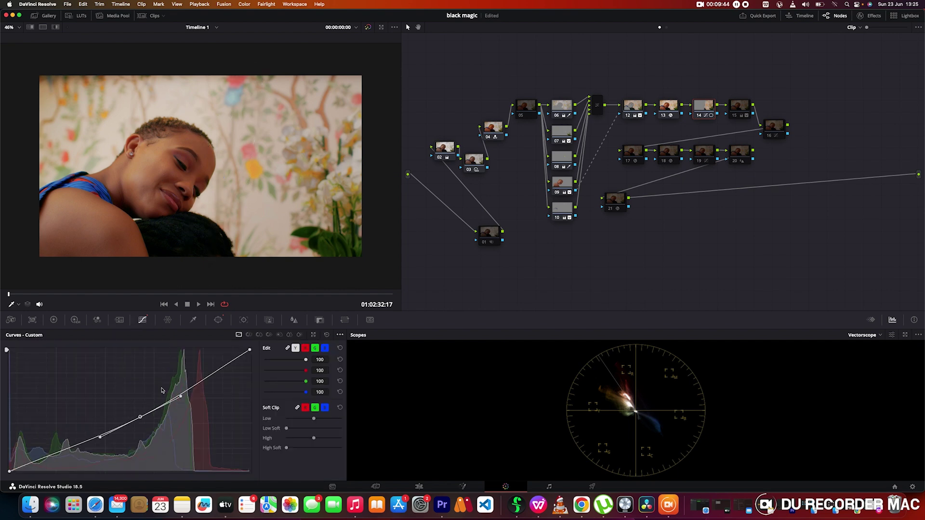
pyautogui.click(340, 335)
pyautogui.click(355, 382)
pyautogui.click(737, 117)
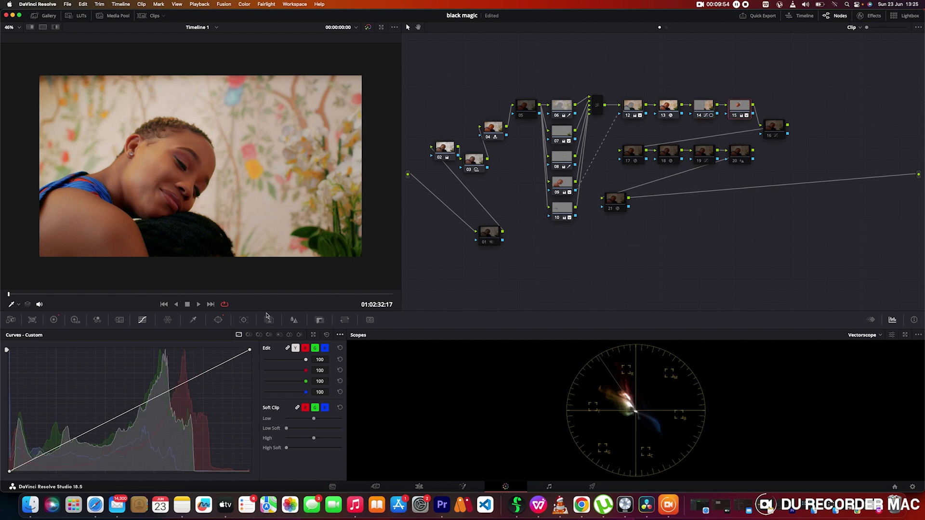
# Step: Nudge node 15's oval face window down-left, open its tracker and scrub the clip forward
pyautogui.click(218, 320)
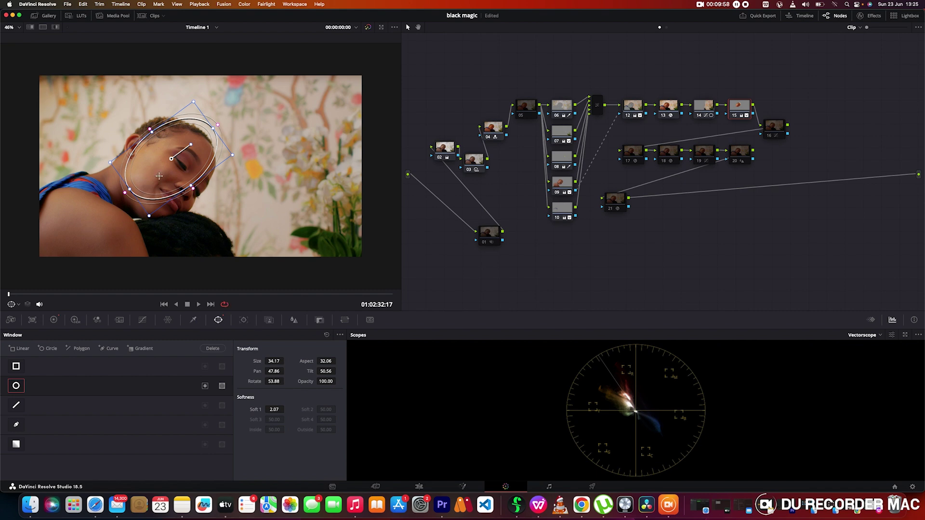
pyautogui.moveTo(159, 176); pyautogui.dragTo(177, 188)
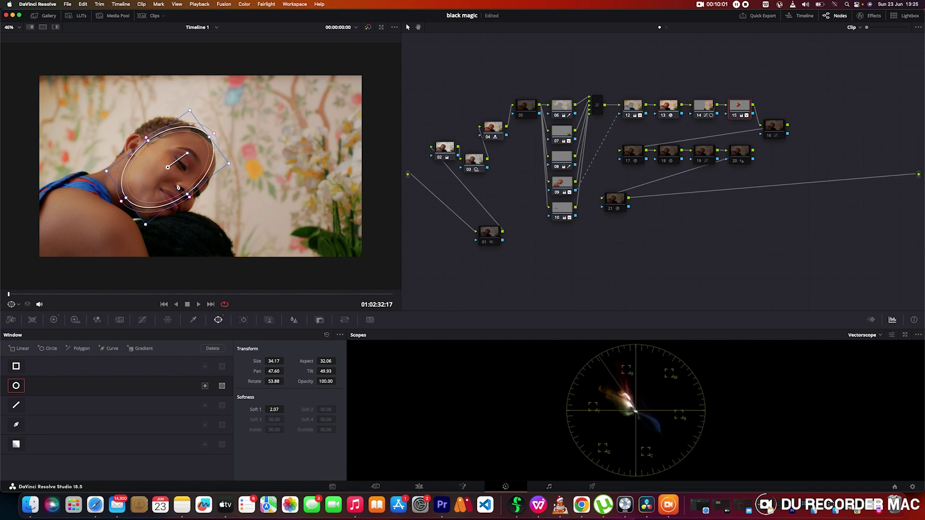
pyautogui.click(243, 320)
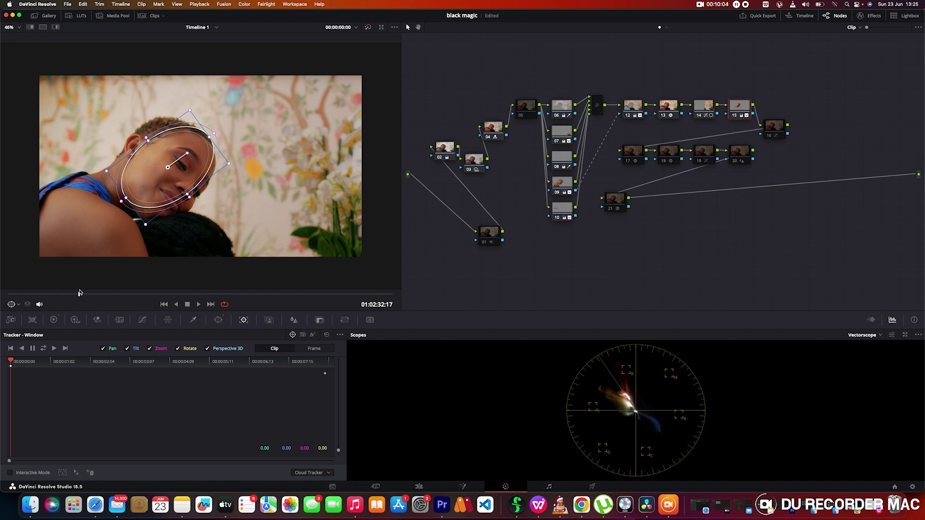
pyautogui.moveTo(80, 293); pyautogui.dragTo(398, 294)
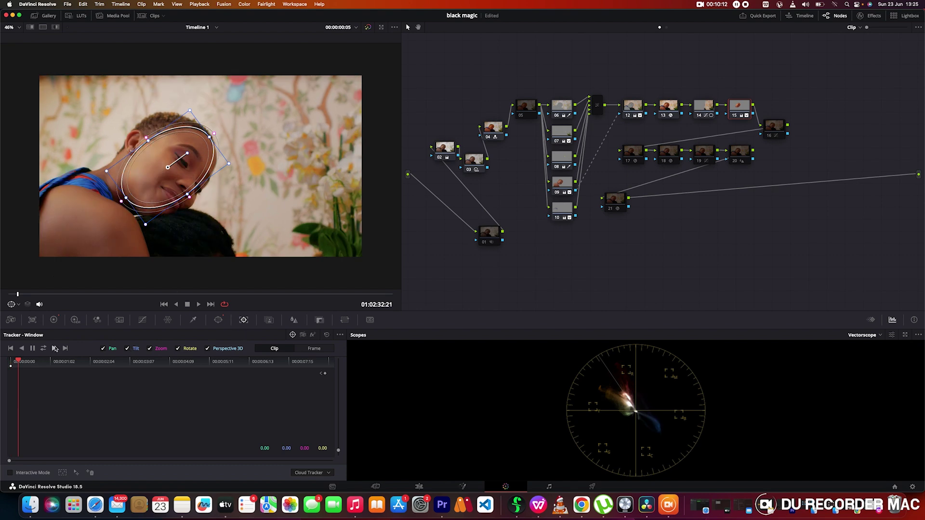
# Step: Track node 15's face window forward through the whole clip
pyautogui.click(55, 348)
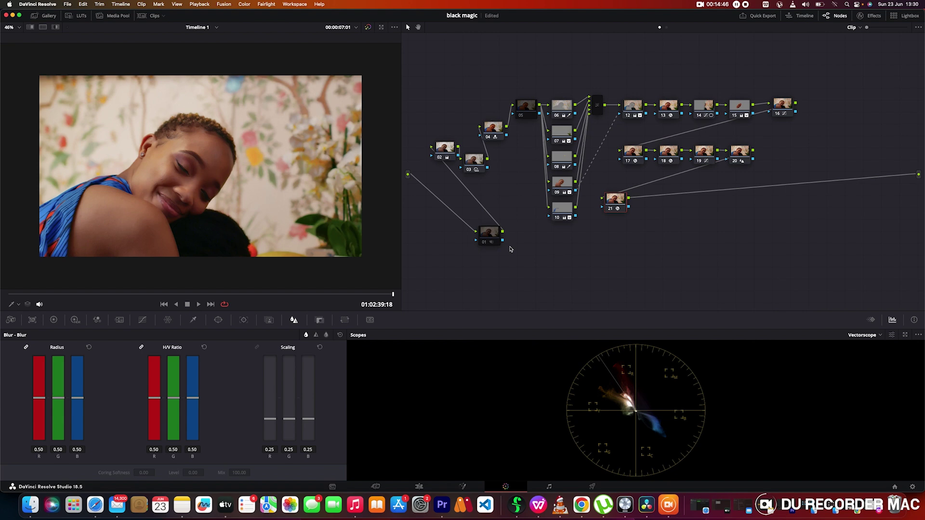
# Step: Move node 01 up-left in the graph and display the Motion Effects noise reduction settings
pyautogui.click(488, 235)
pyautogui.moveTo(488, 236); pyautogui.dragTo(436, 195)
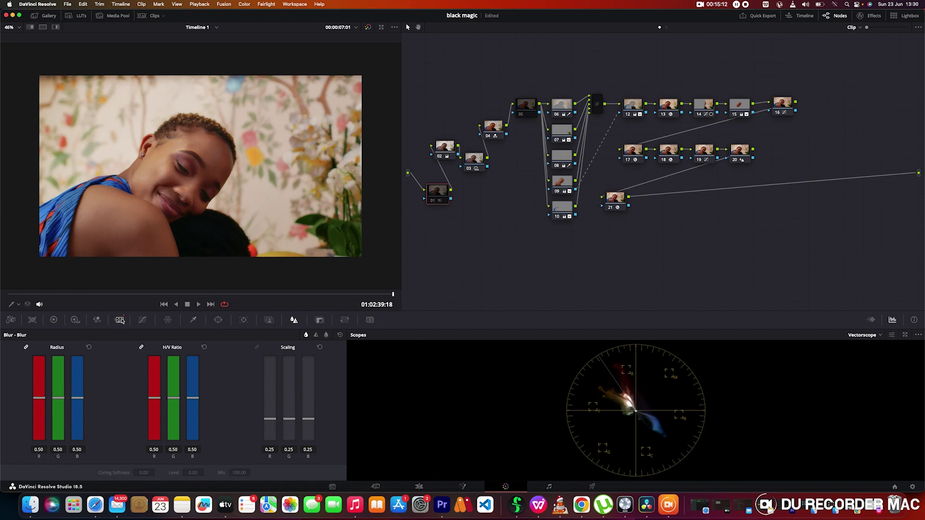
pyautogui.click(120, 320)
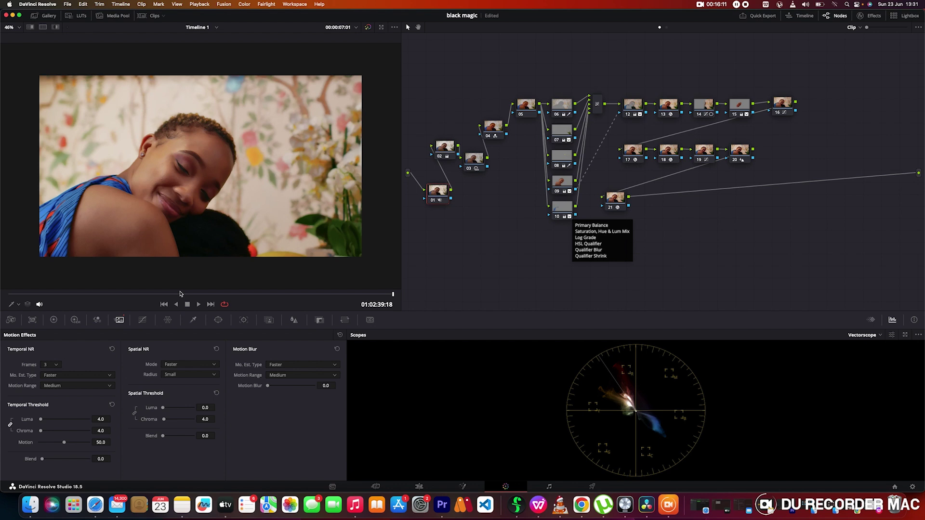
# Step: Return the playhead to the first frame of the portrait clip
pyautogui.click(9, 294)
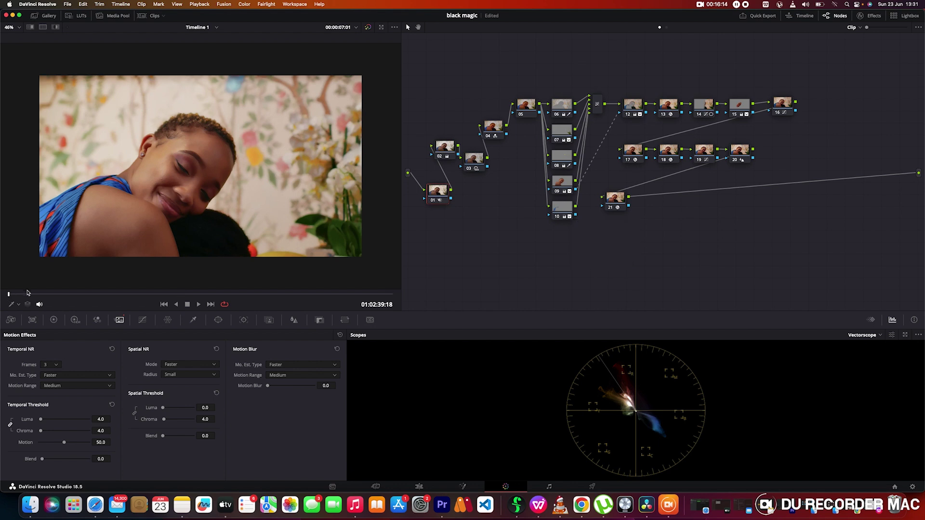